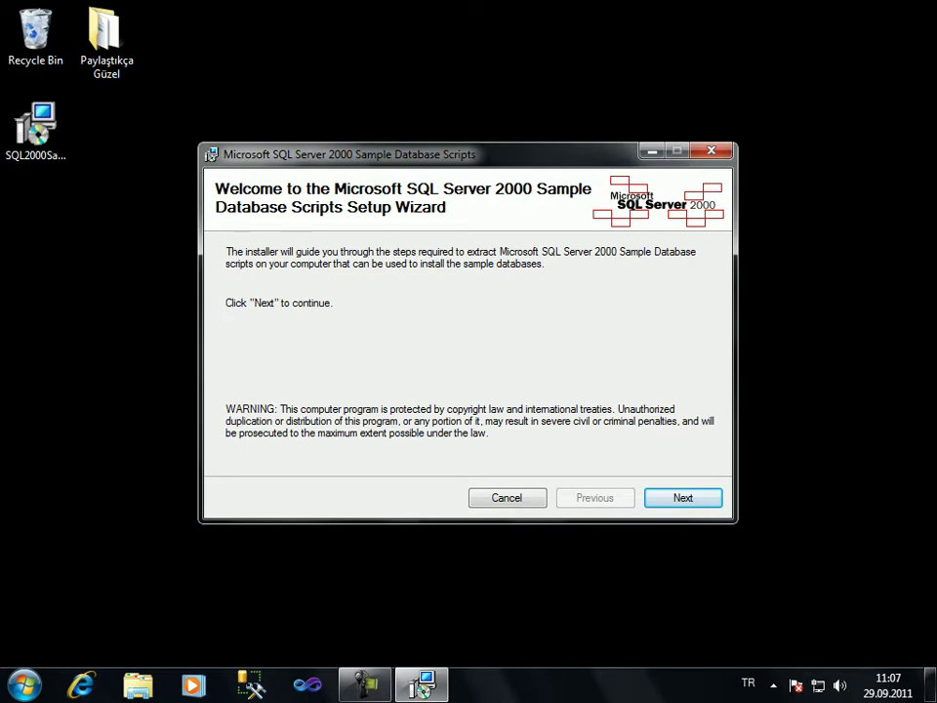
- Accept the license agreement and install the Microsoft SQL Server 2000 Sample Database Scripts, closing the setup wizard when finished
key(Return)
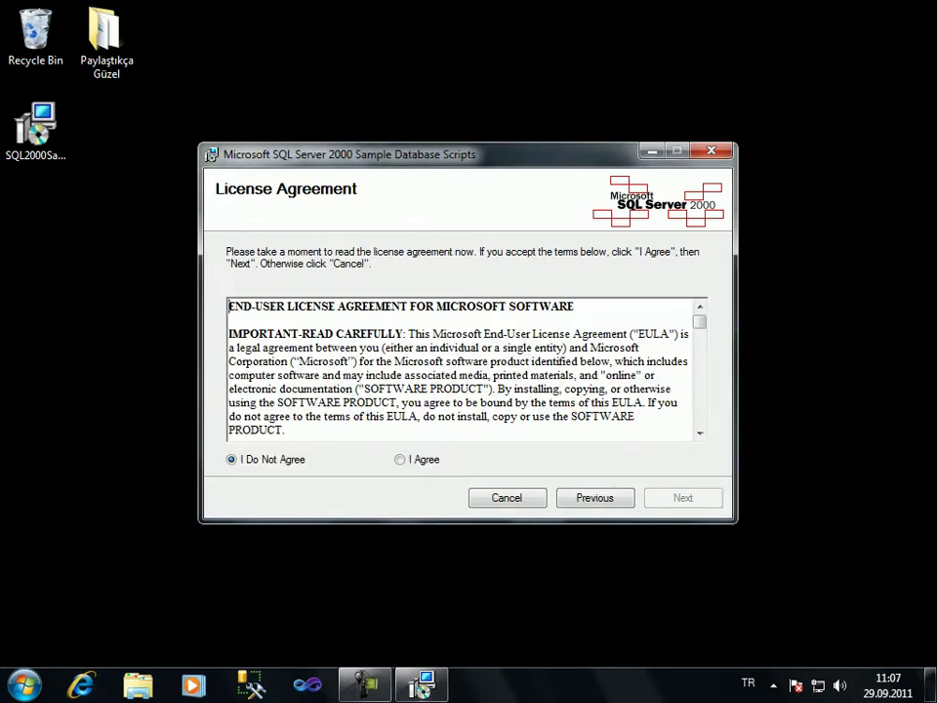
click(399, 459)
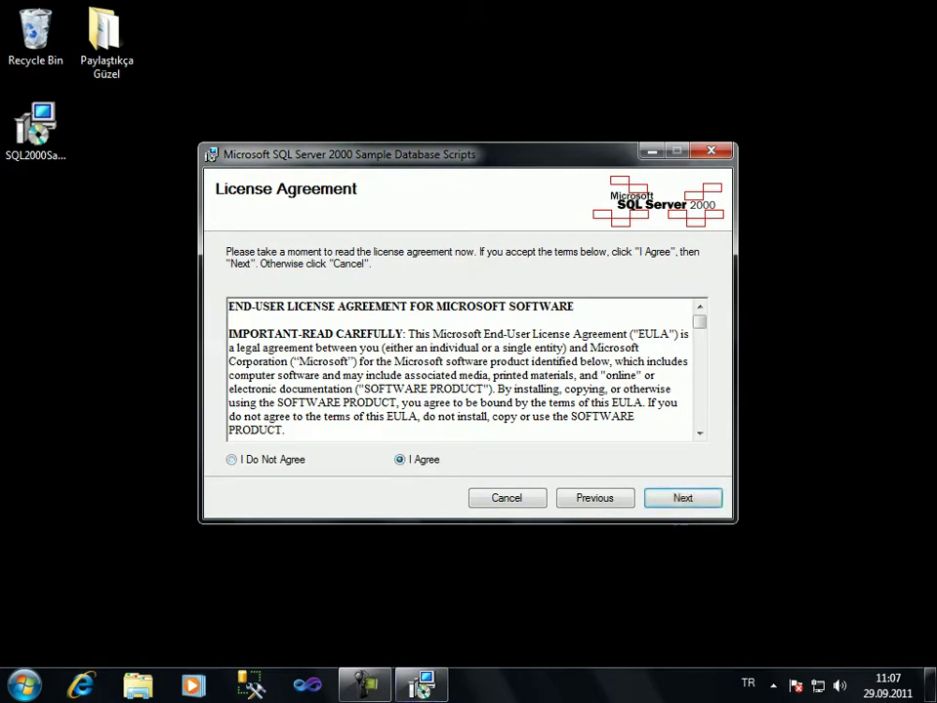
key(Return)
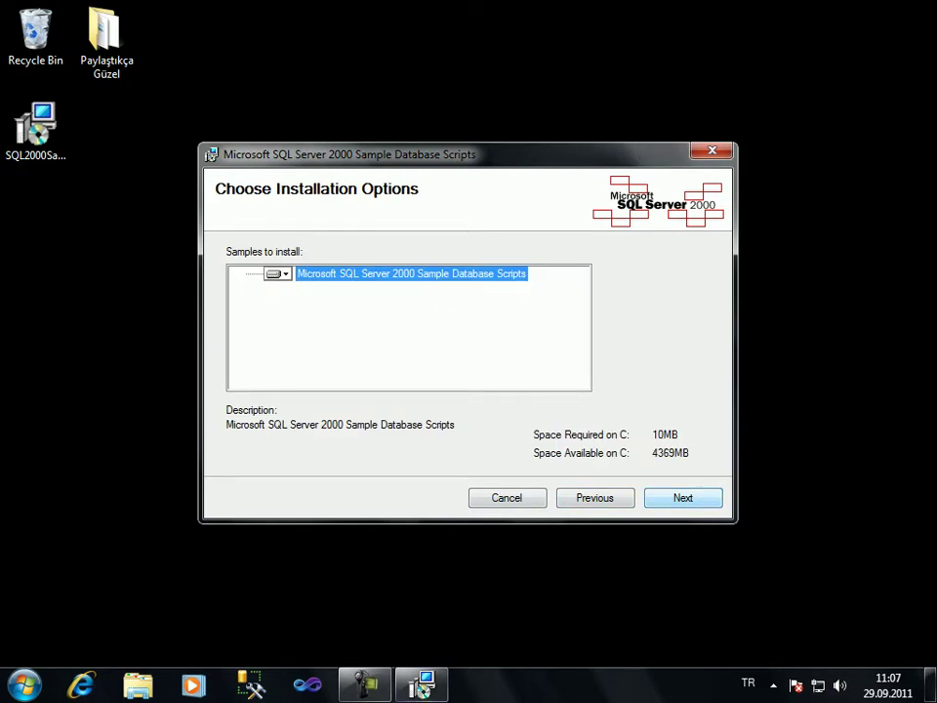
key(Return)
key(Return)
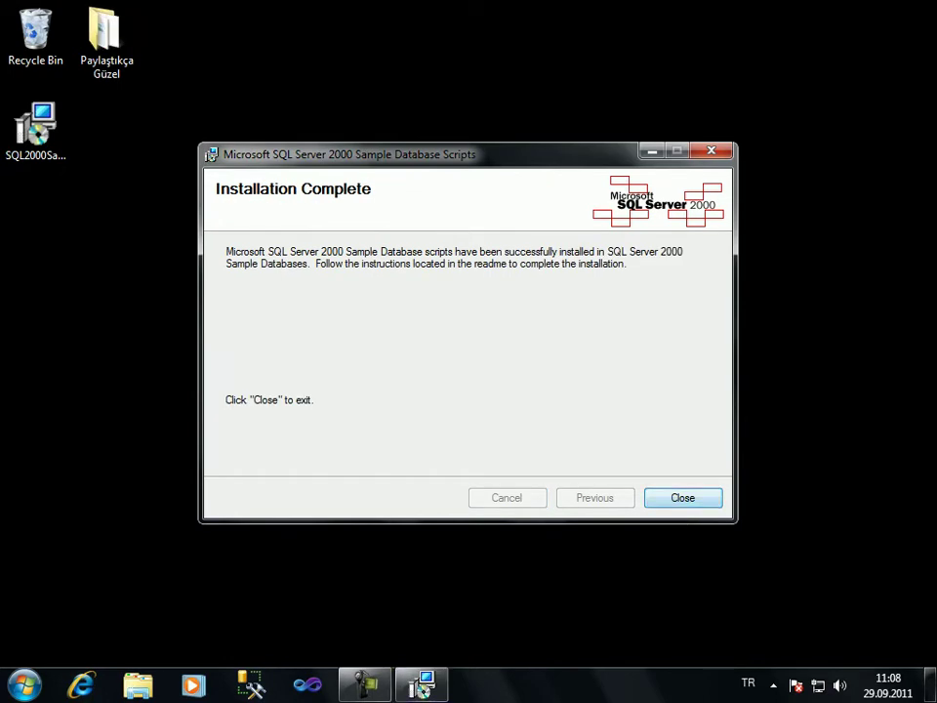
key(Return)
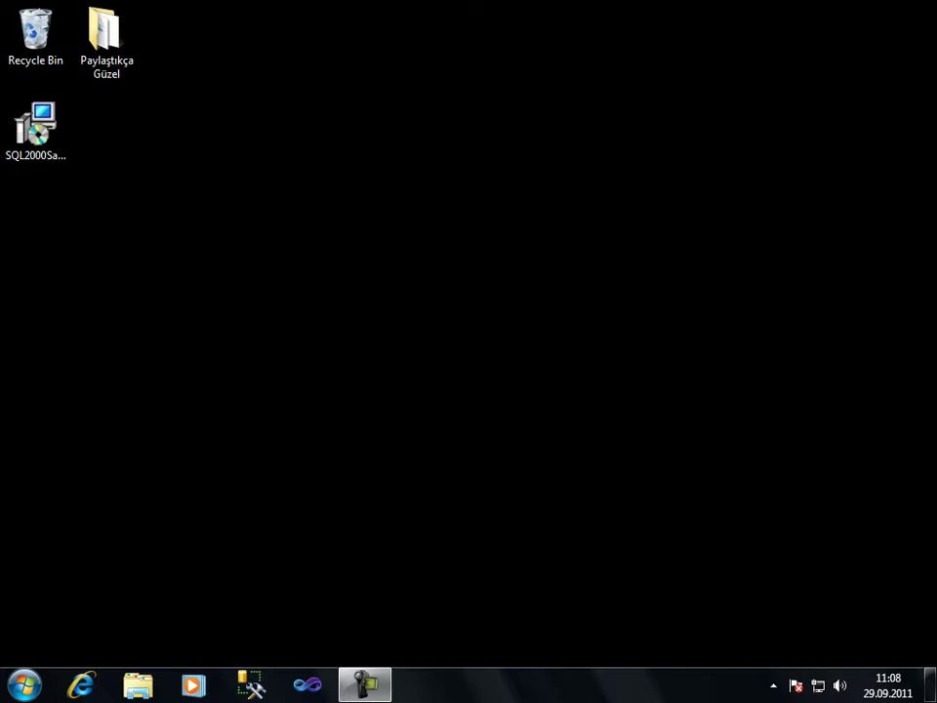
- Examine the installed files in the C:\SQL Server 2000 Sample Databases folder, then close the folder window
click(137, 684)
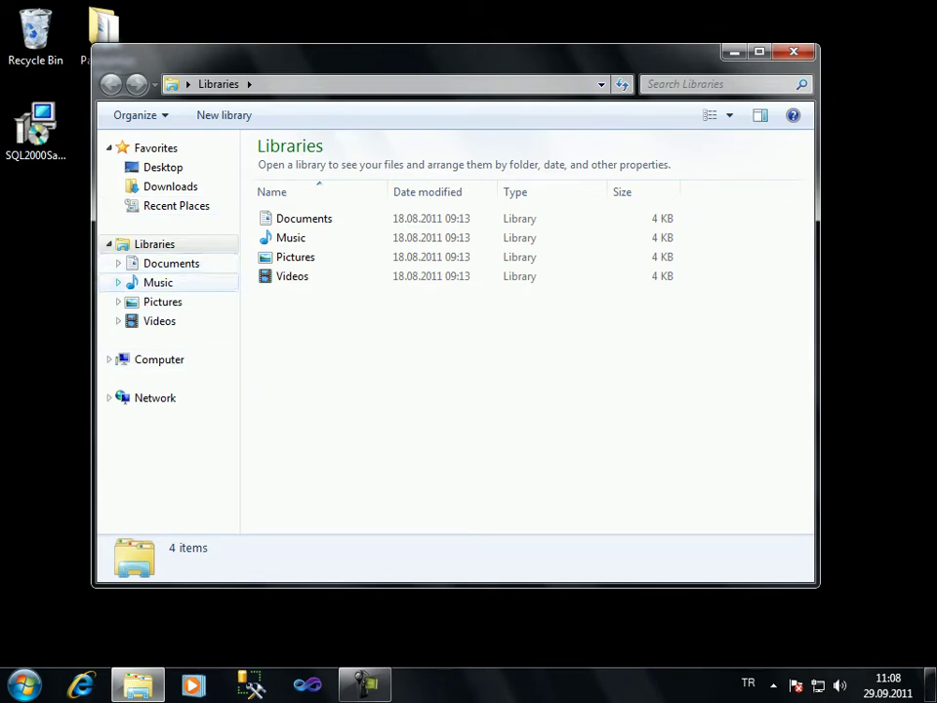
click(109, 360)
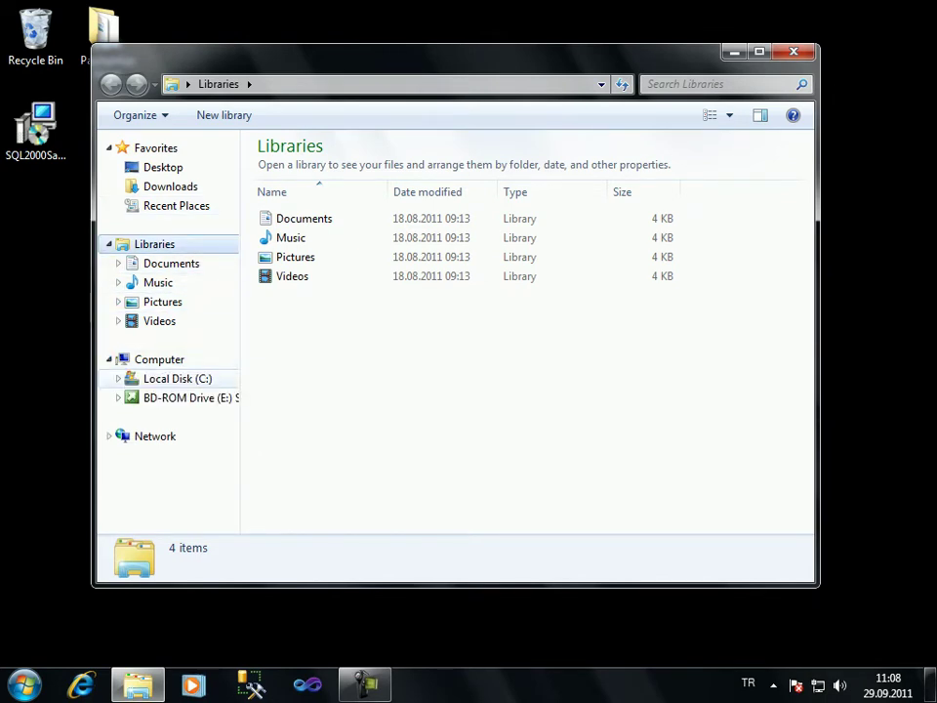
double_click(177, 379)
click(358, 245)
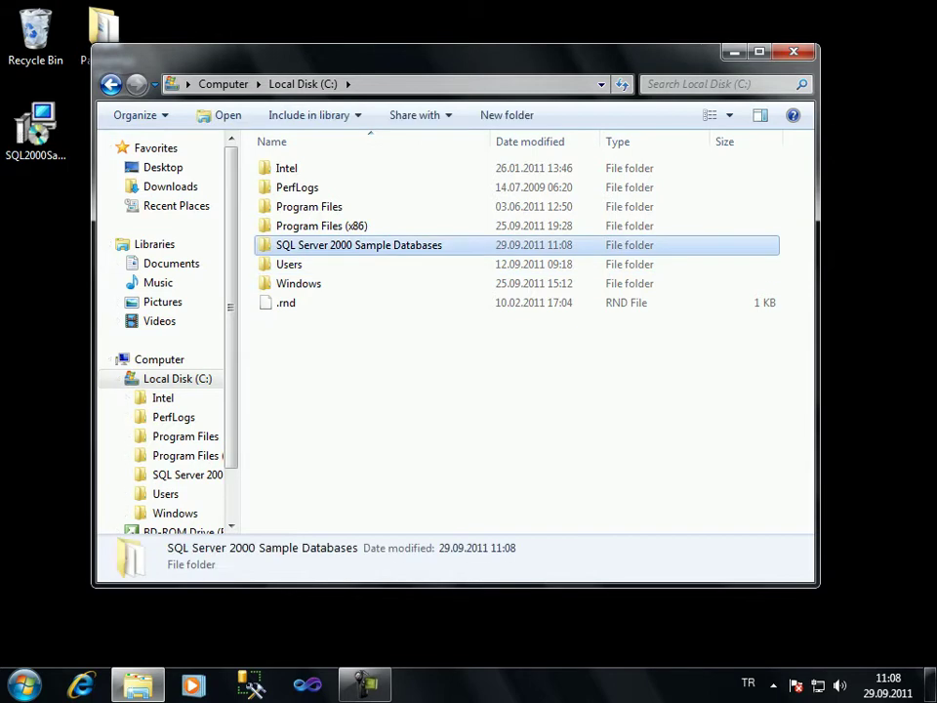
double_click(359, 245)
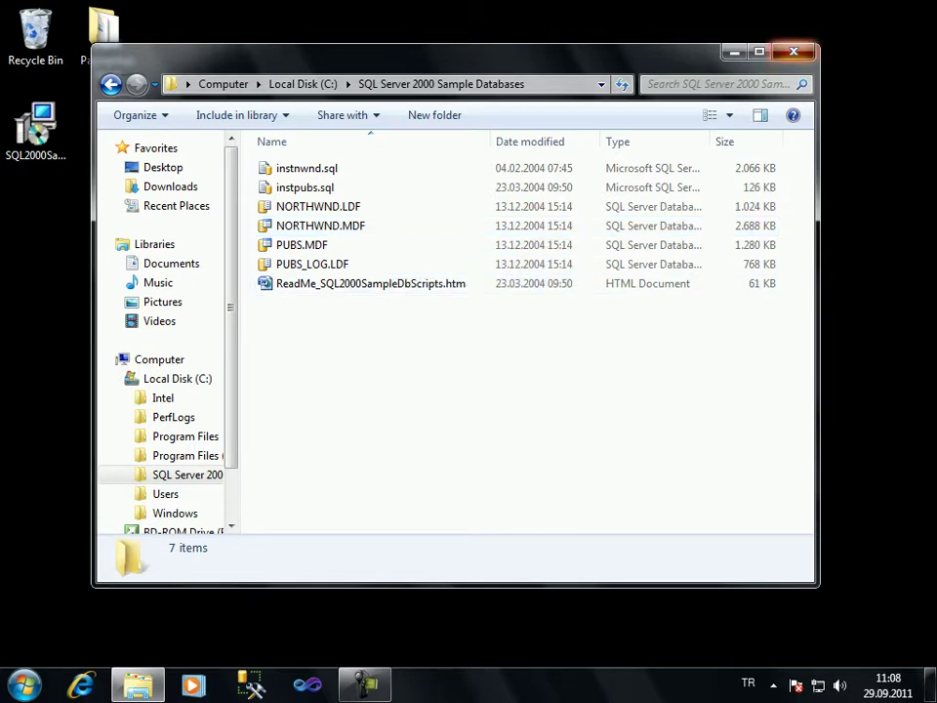
click(794, 51)
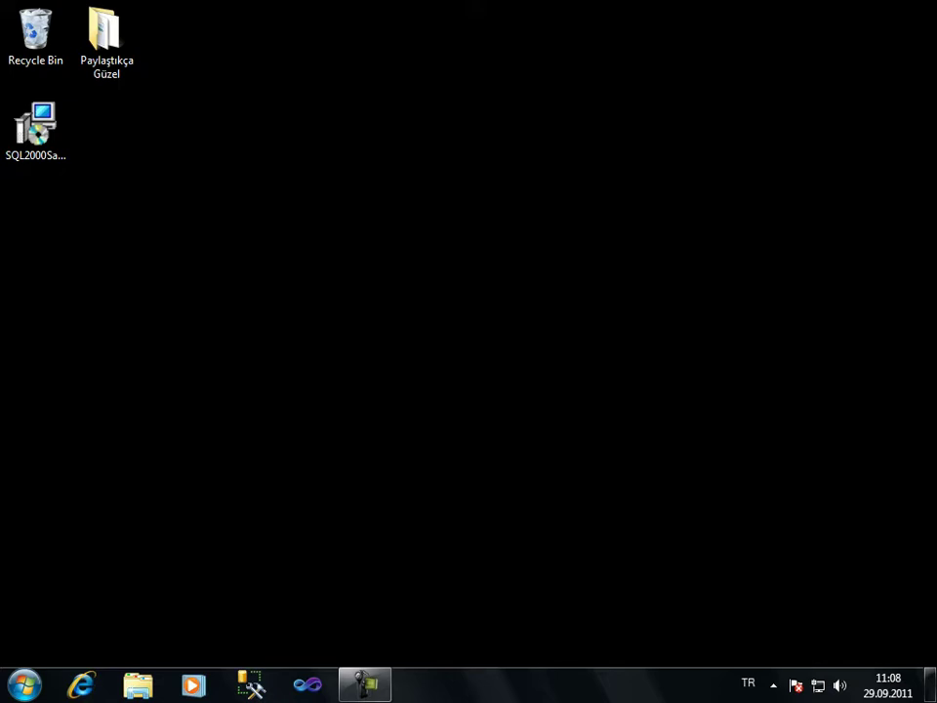
- Run SQL Server Management Studio as administrator and connect to the local Database Engine using Windows Authentication
right_click(308, 685)
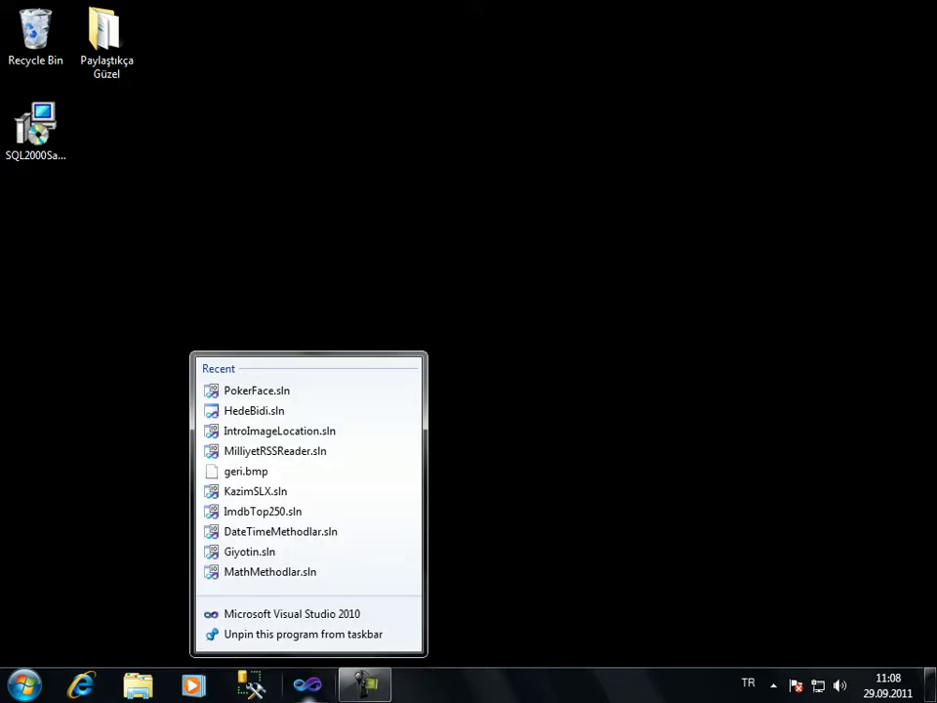
right_click(251, 683)
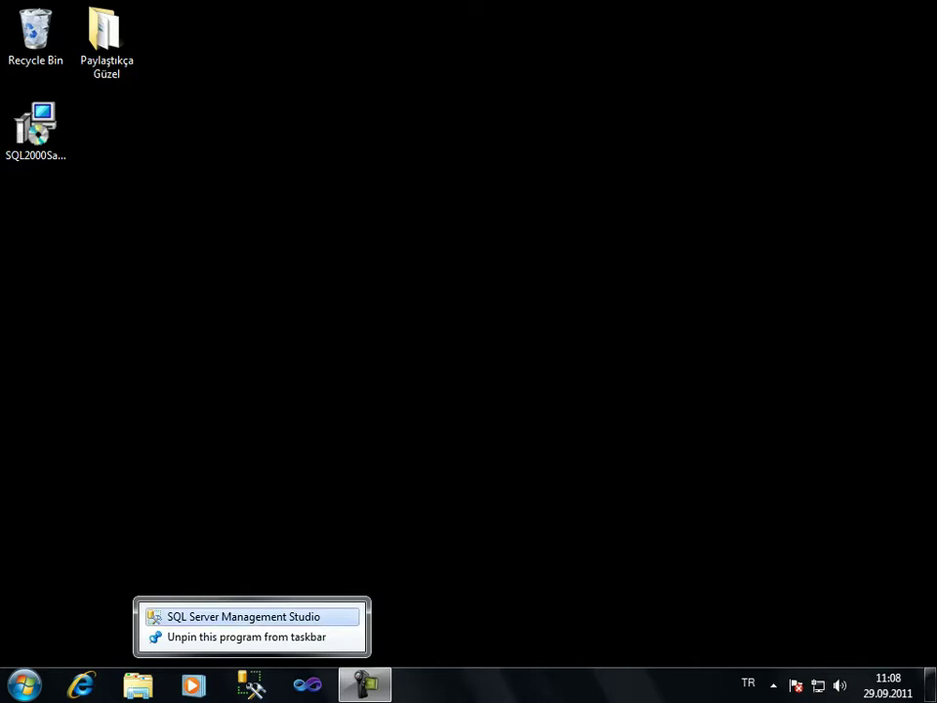
right_click(231, 616)
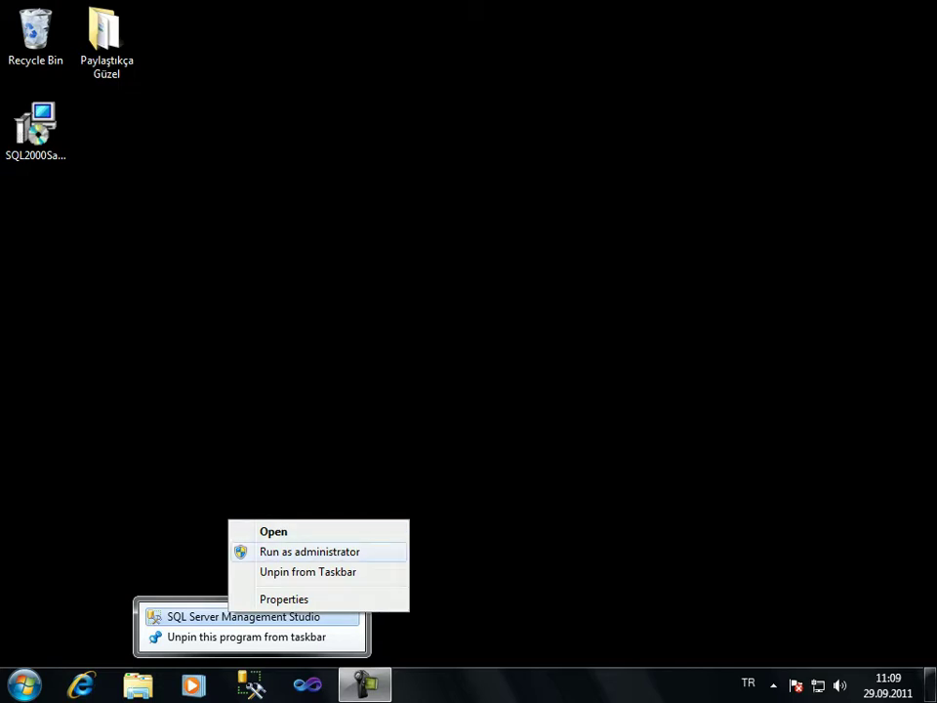
click(309, 551)
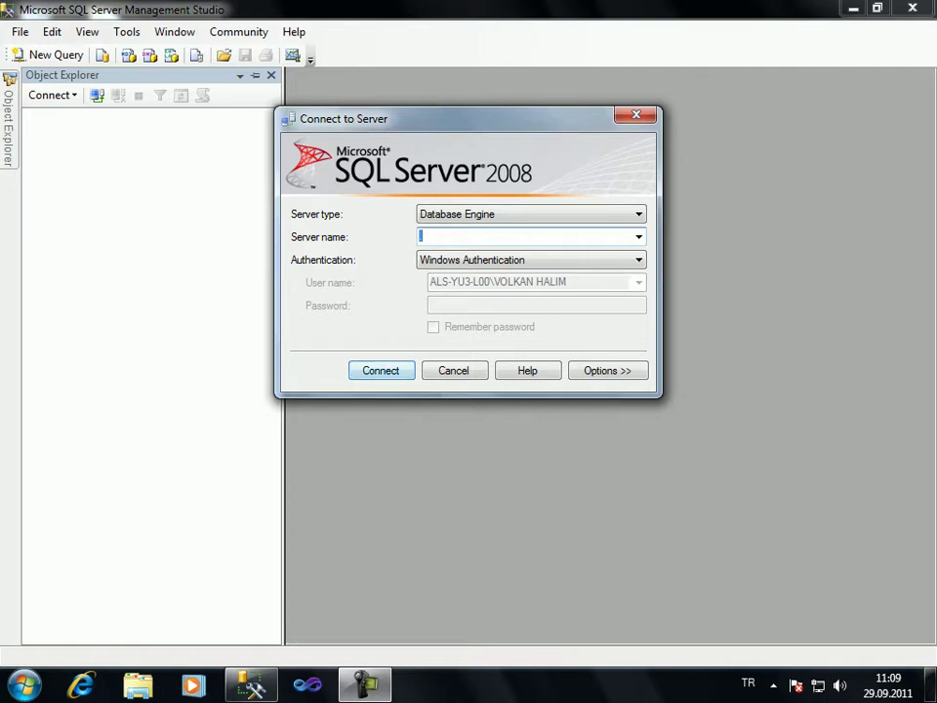
key(Return)
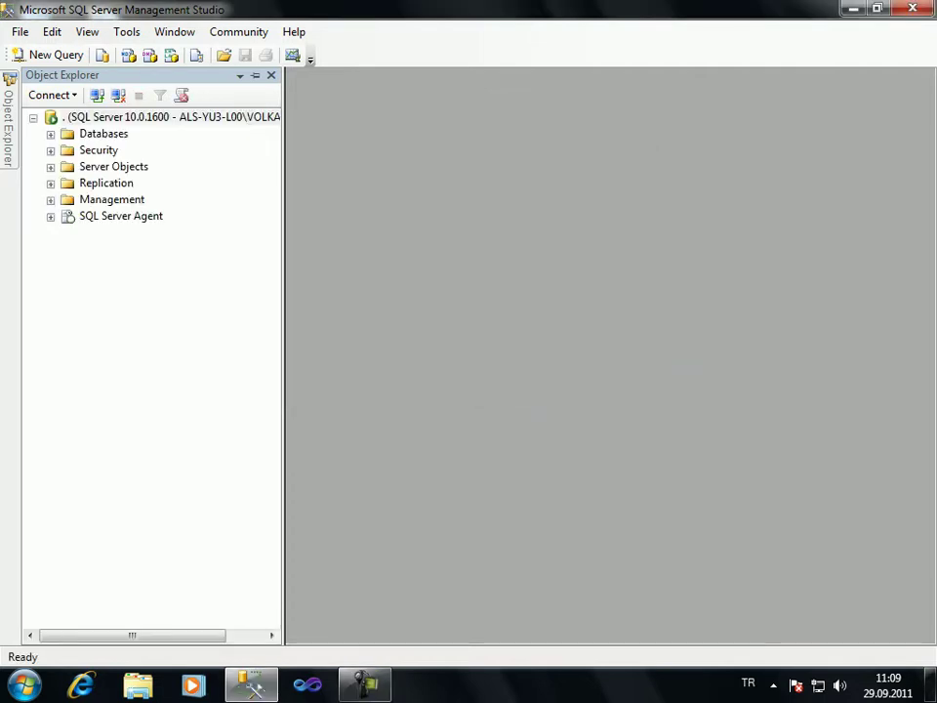
key(F8)
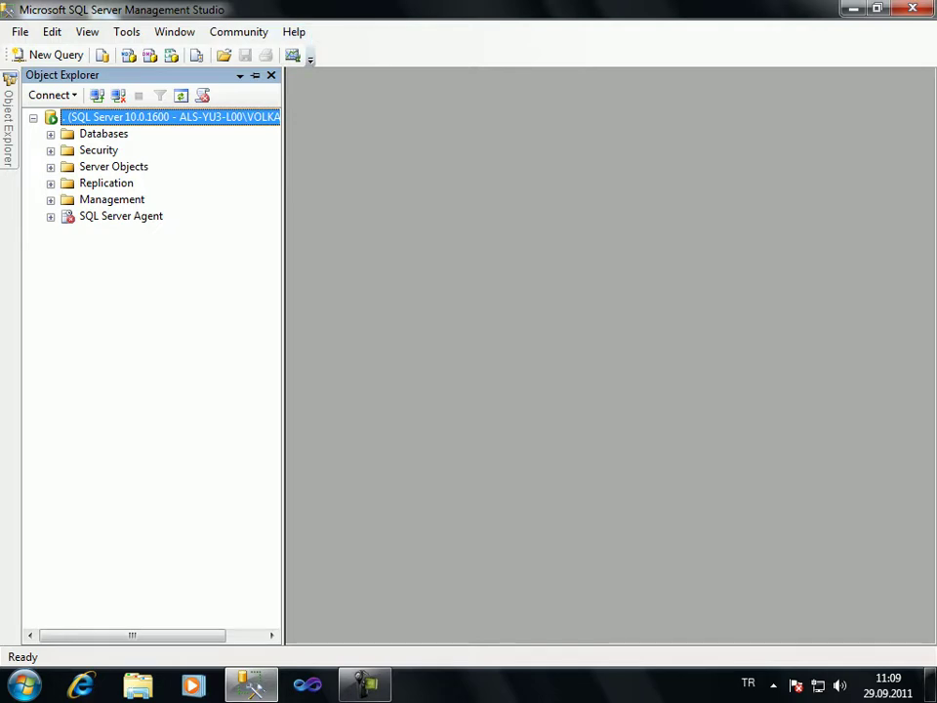
- Open the Attach Databases dialog for the connected server's Databases folder
click(98, 134)
right_click(98, 134)
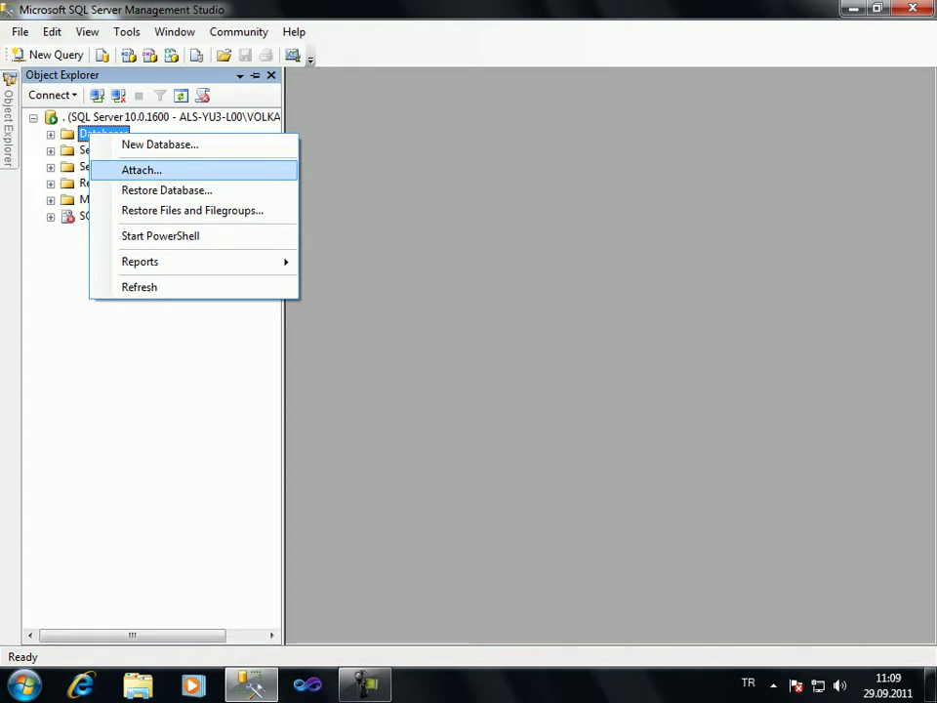
key(Down)
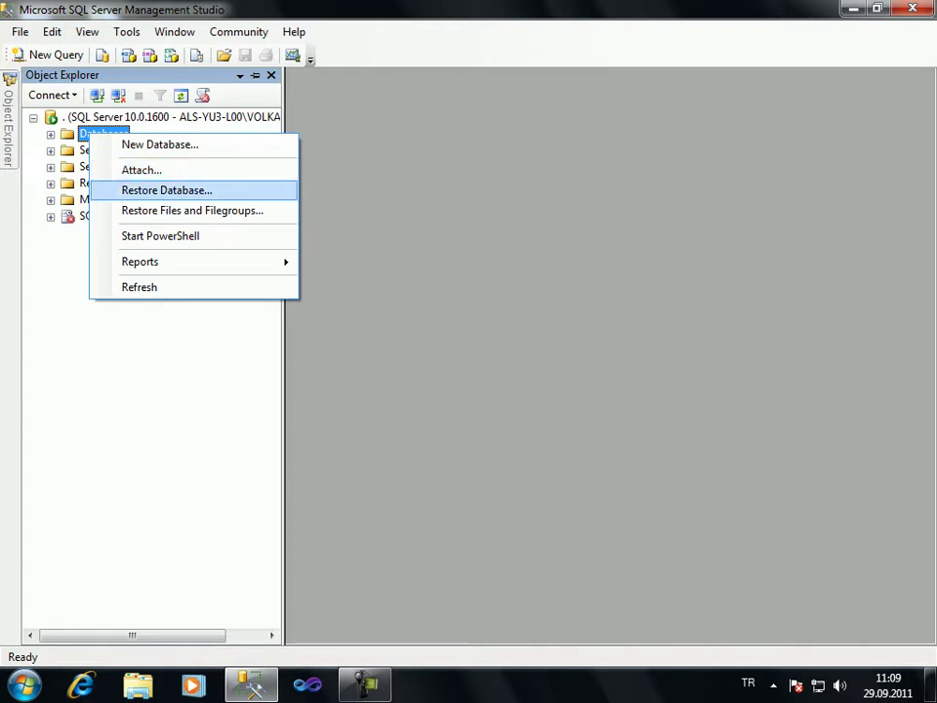
key(Up)
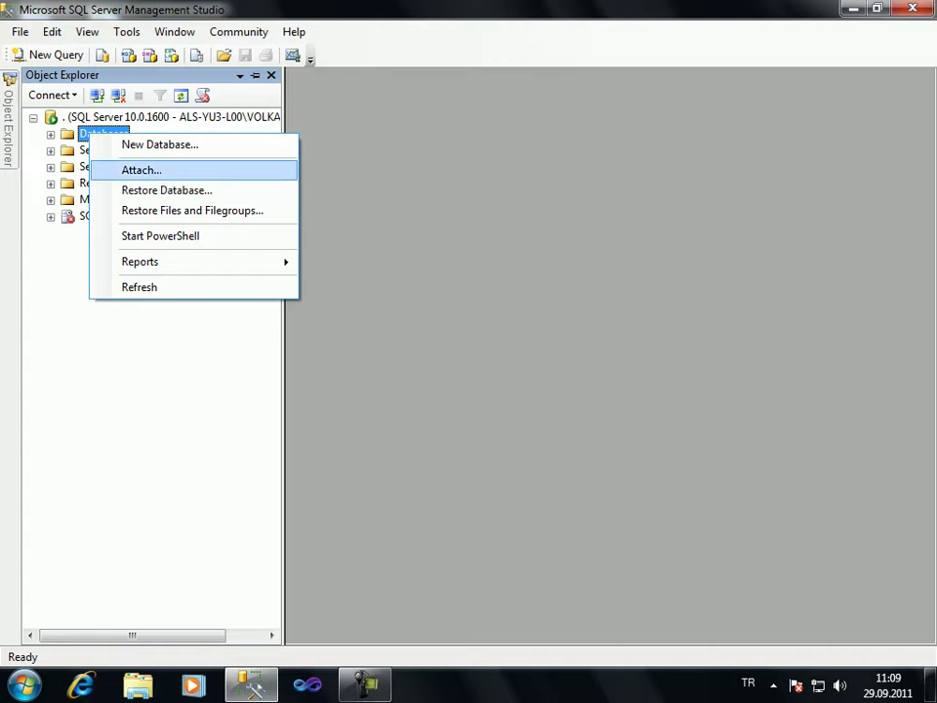
key(Return)
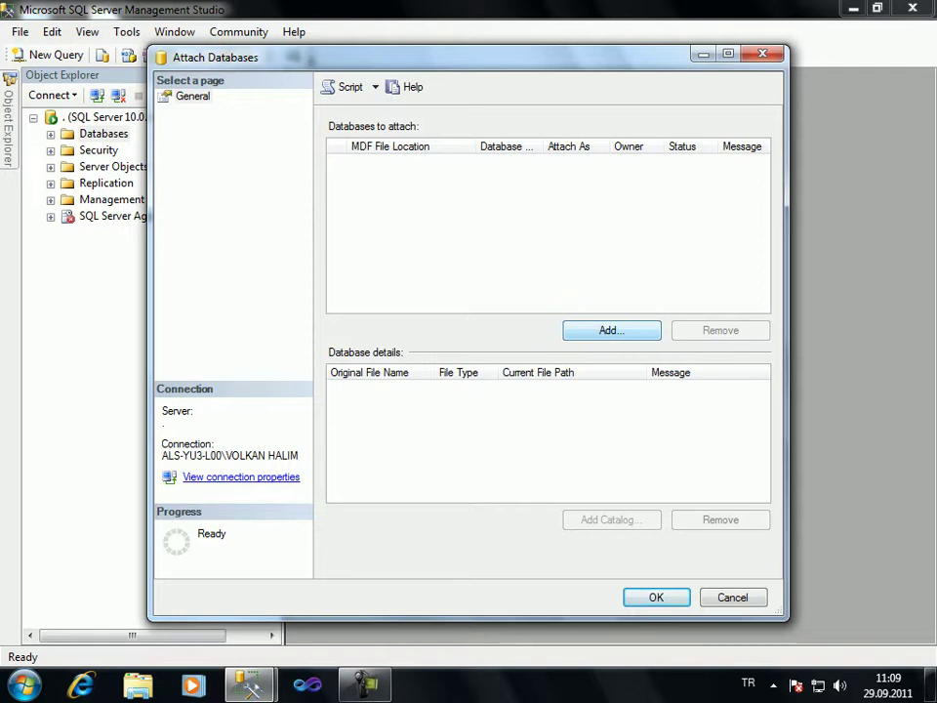
- Add a database file to attach, browsing to C:\SQL Server 2000 Sample Databases and selecting NORTHWND.MDF
click(610, 329)
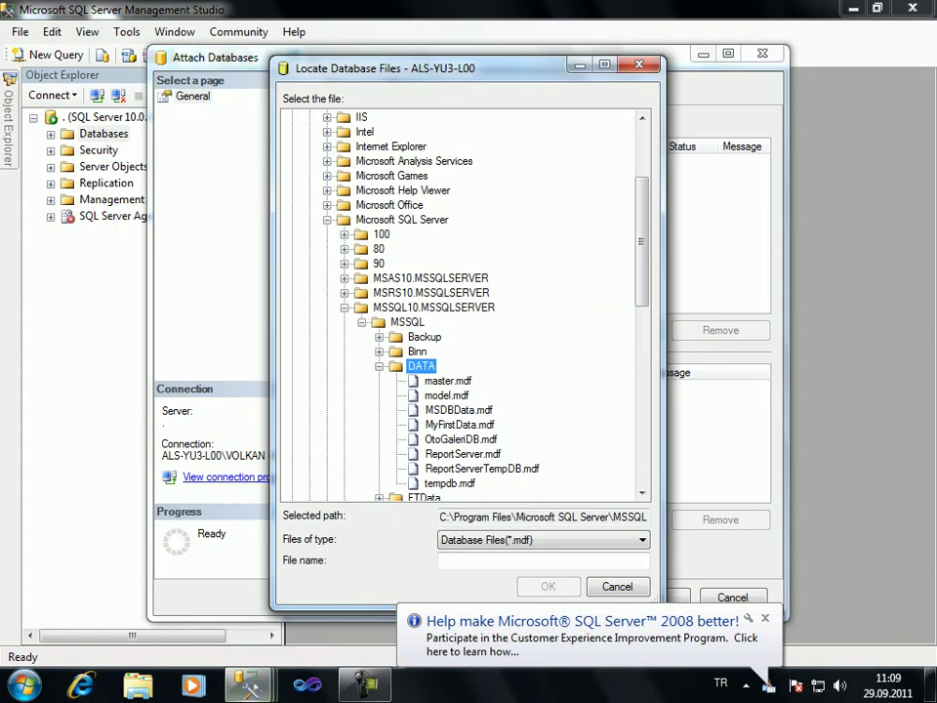
click(327, 220)
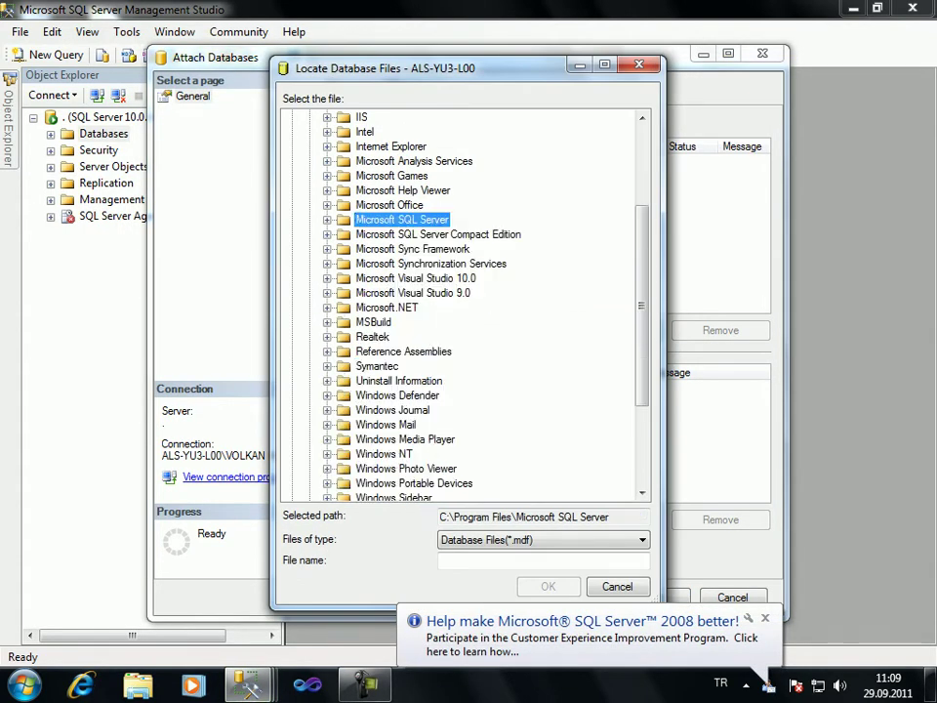
scroll(459, 305, up, 4)
key(Left)
key(Left)
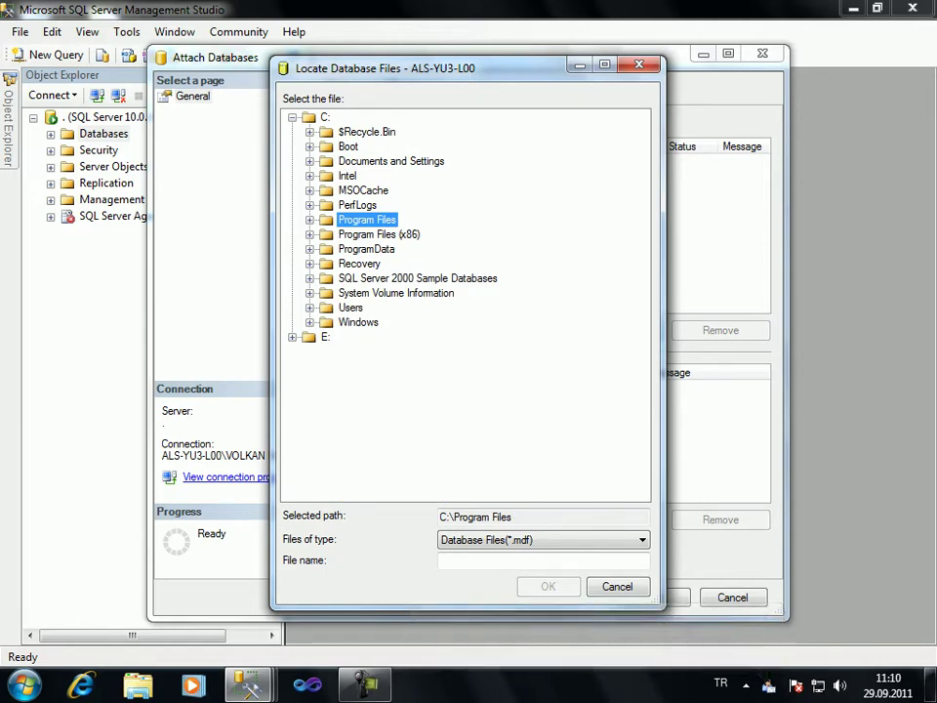
click(309, 278)
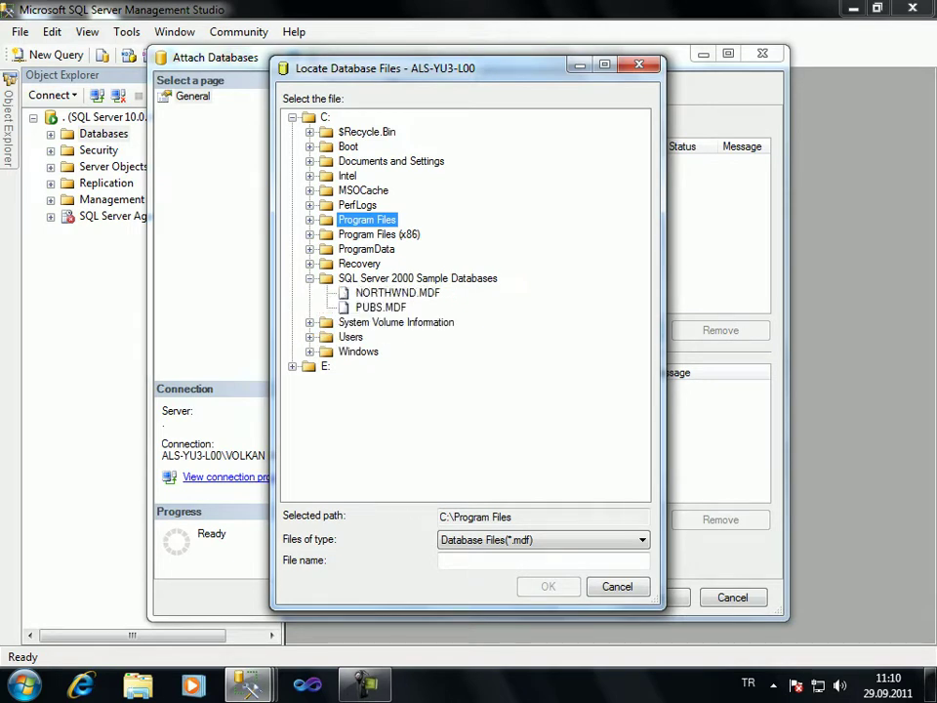
click(417, 278)
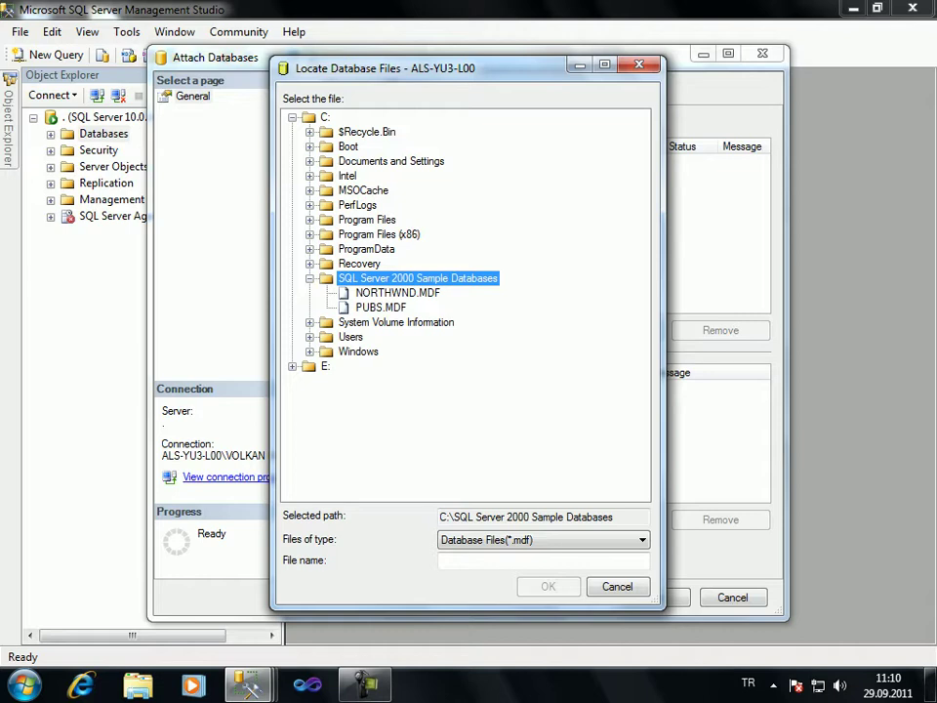
click(397, 292)
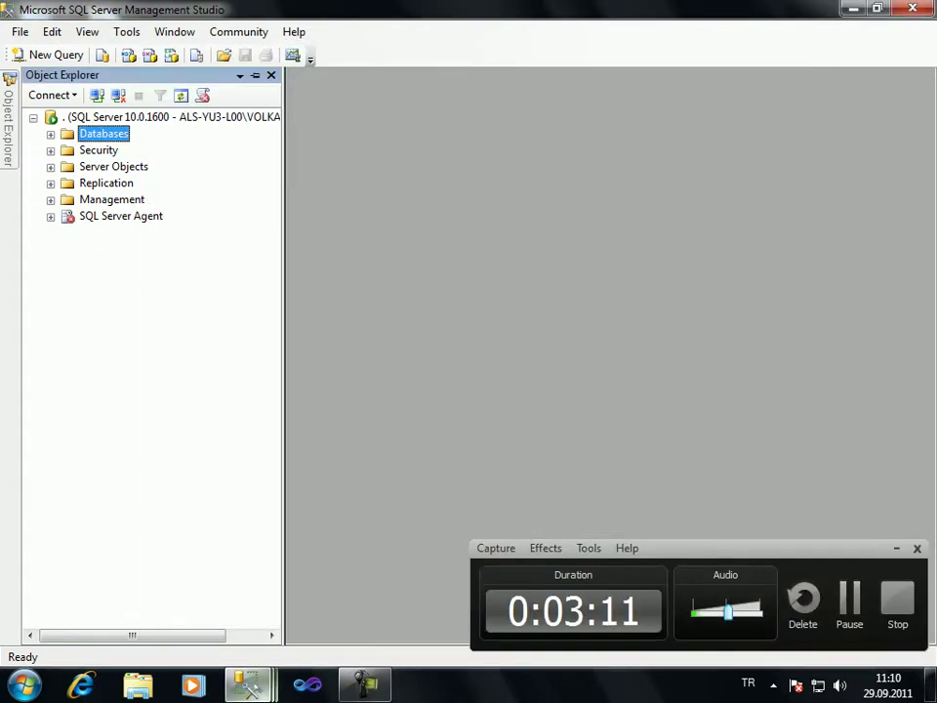
- Reselect NORTHWND.MDF in the C:\SQL Server 2000 Sample Databases folder and attach the Northwind database to the server
mouse_move(248, 683)
click(517, 566)
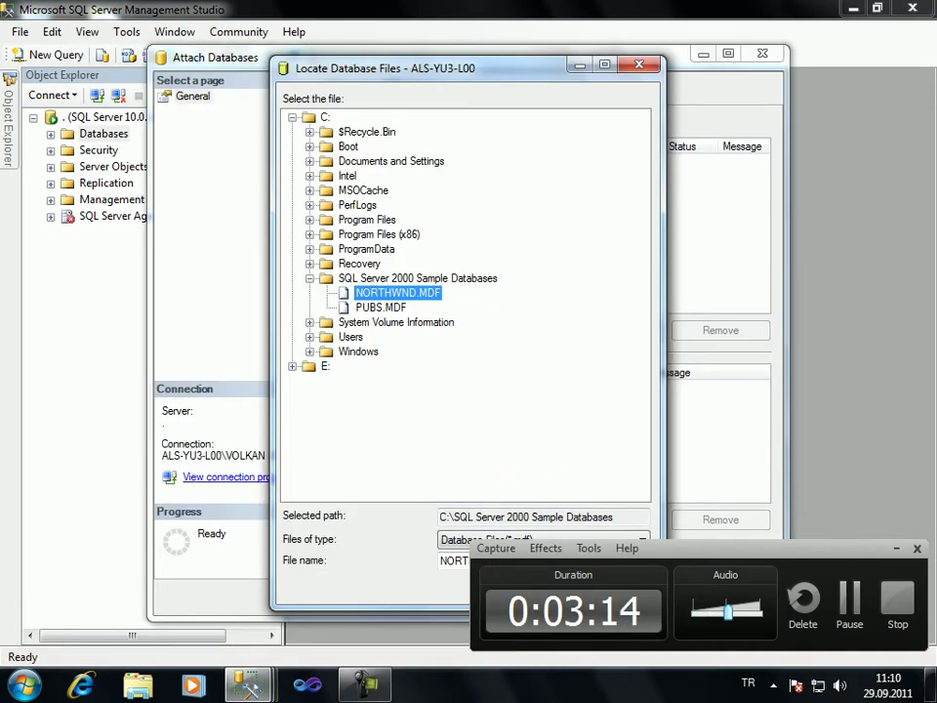
click(292, 117)
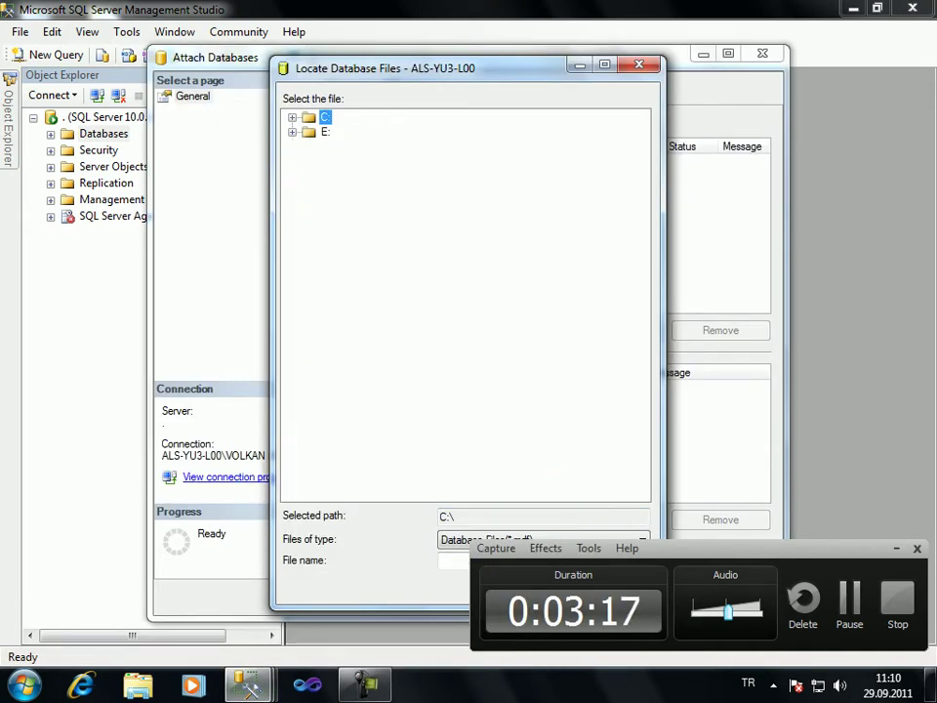
key(Right)
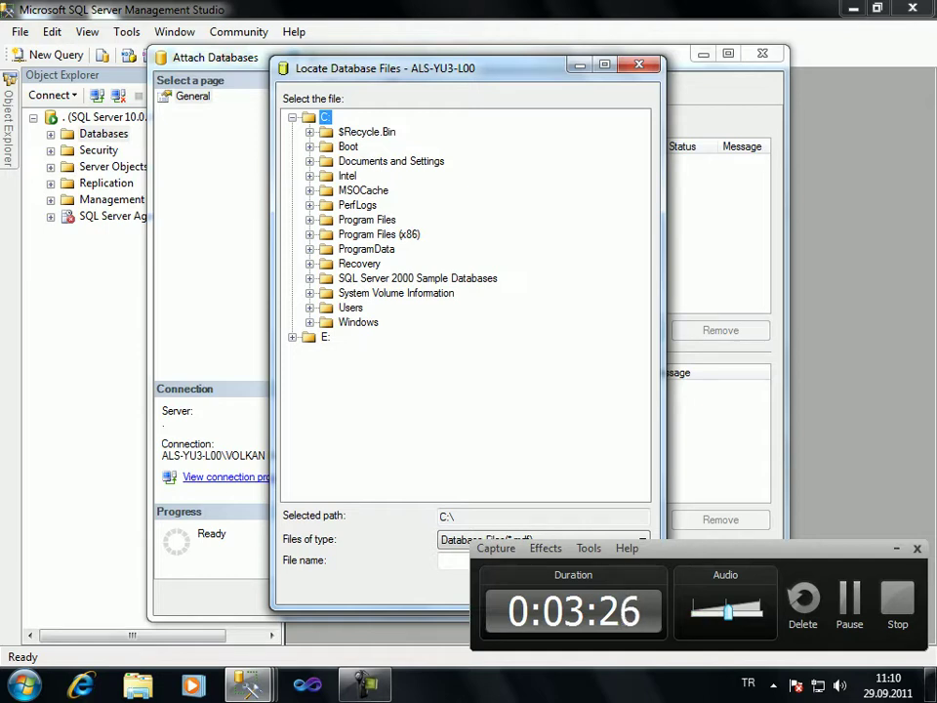
click(310, 278)
click(397, 293)
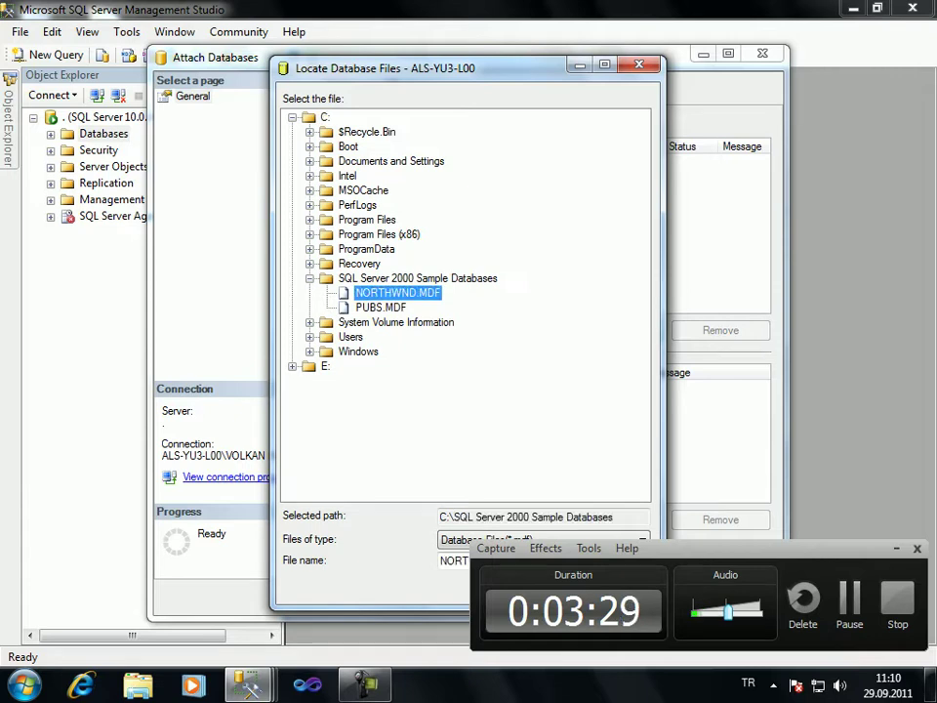
click(896, 549)
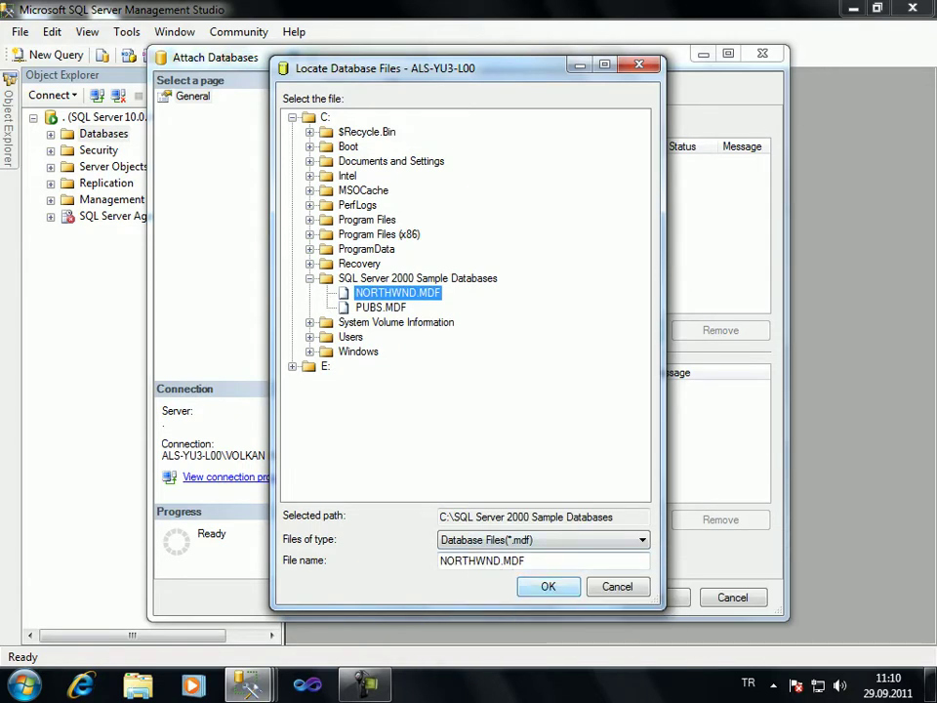
key(Return)
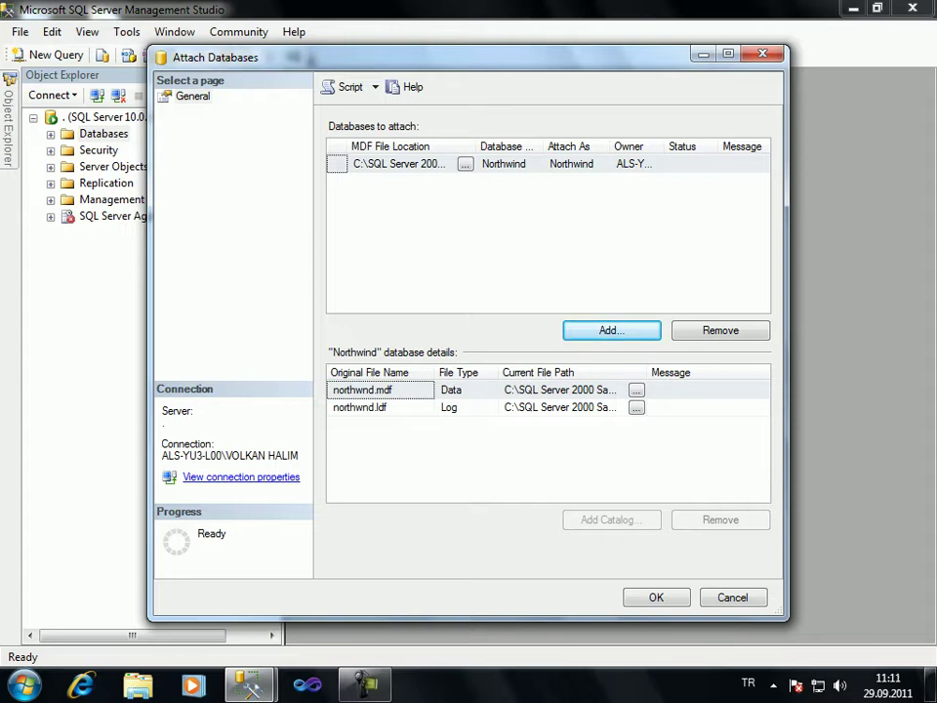
click(656, 596)
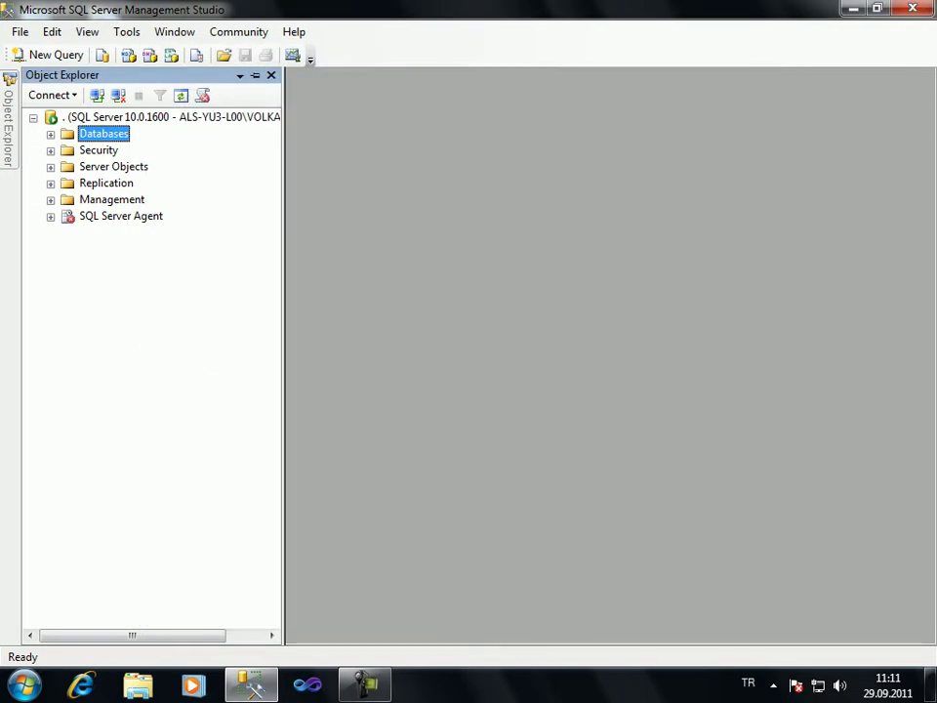
- Expand the server's databases down to Northwind's Tables folder to examine the attached database's tables
key(Right)
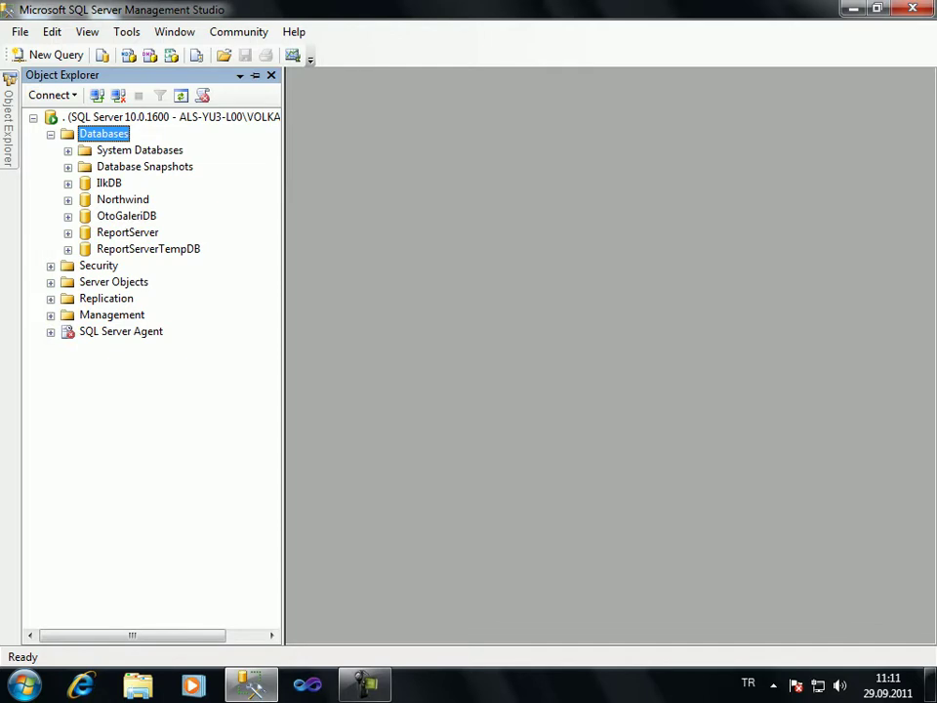
click(67, 199)
click(85, 232)
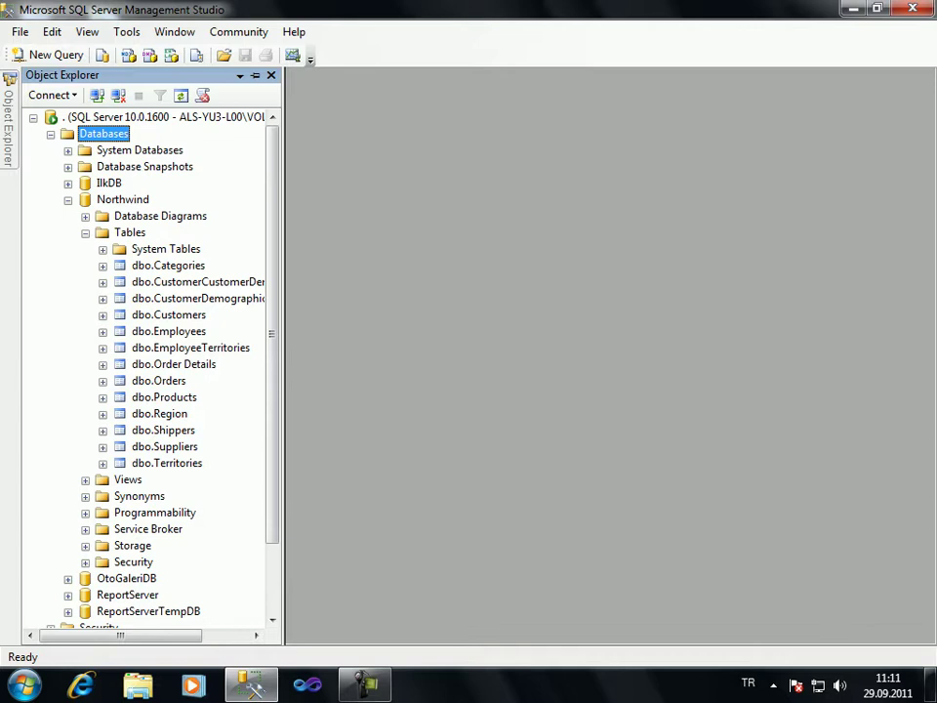
- Open the Northwind database's properties at the Files page and browse the server's logins for a database owner
click(130, 232)
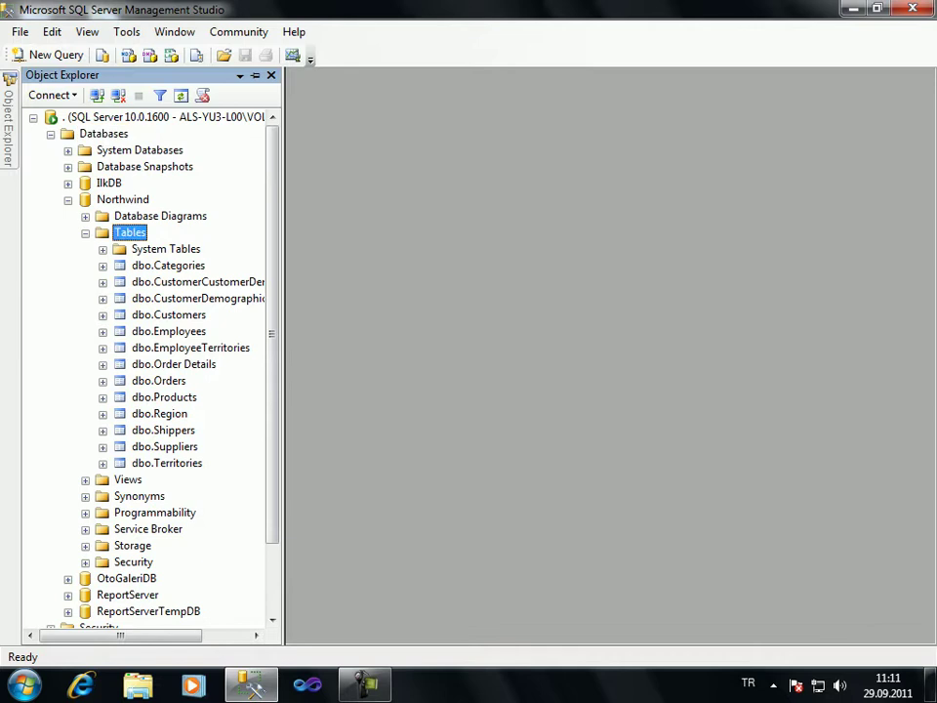
drag(121, 636, 149, 636)
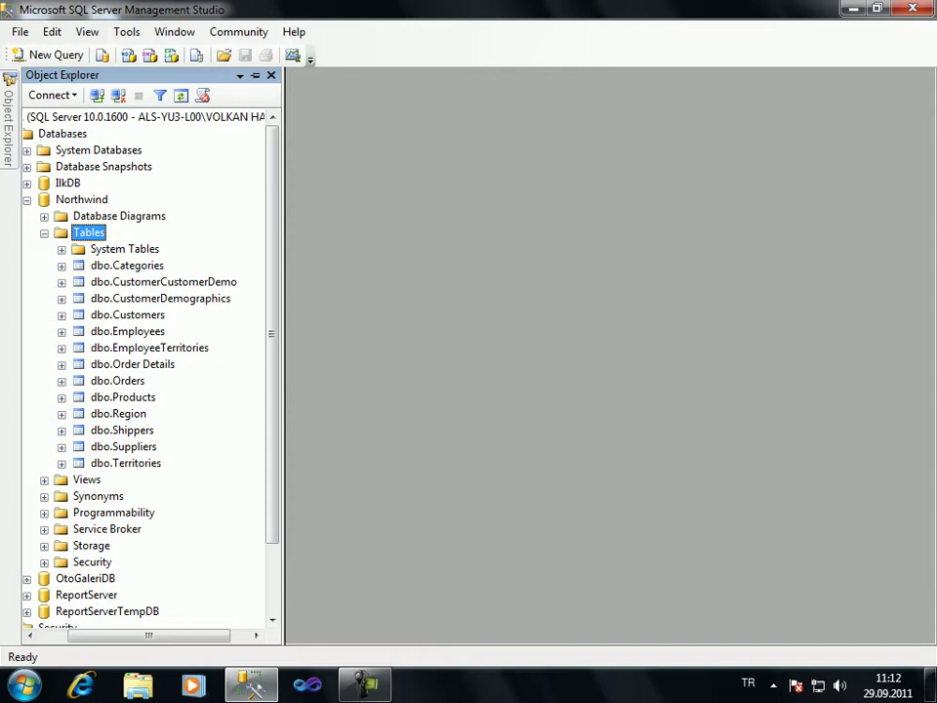
right_click(70, 199)
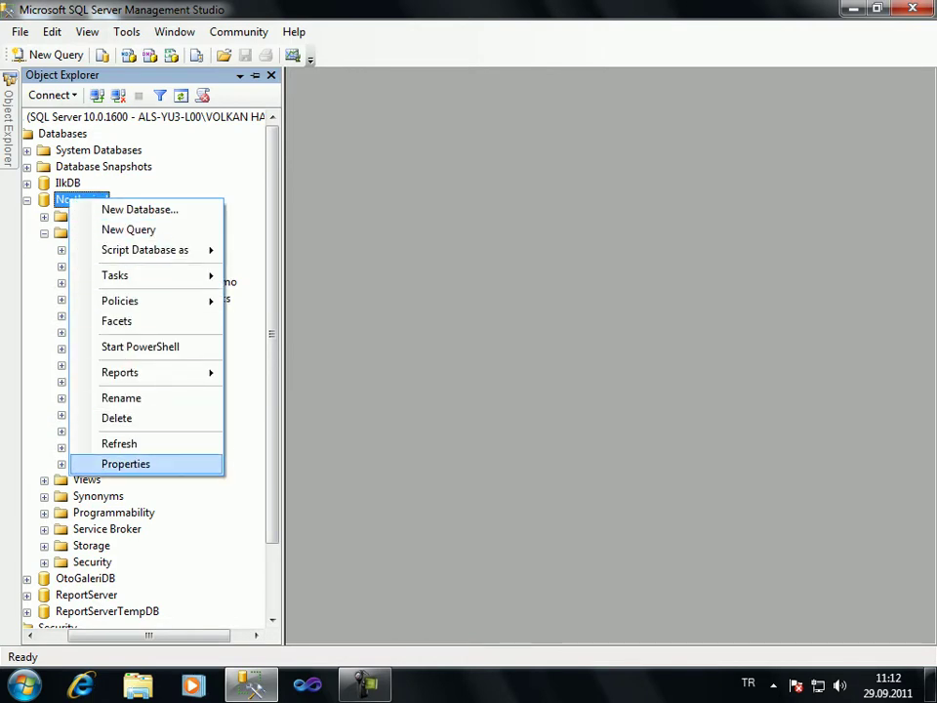
click(126, 464)
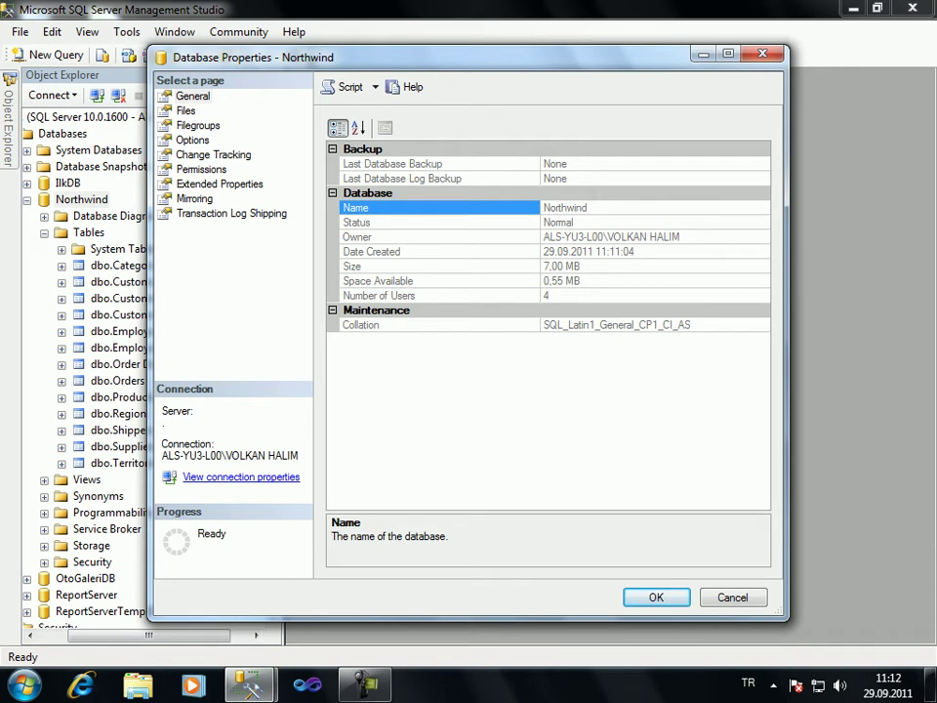
click(186, 110)
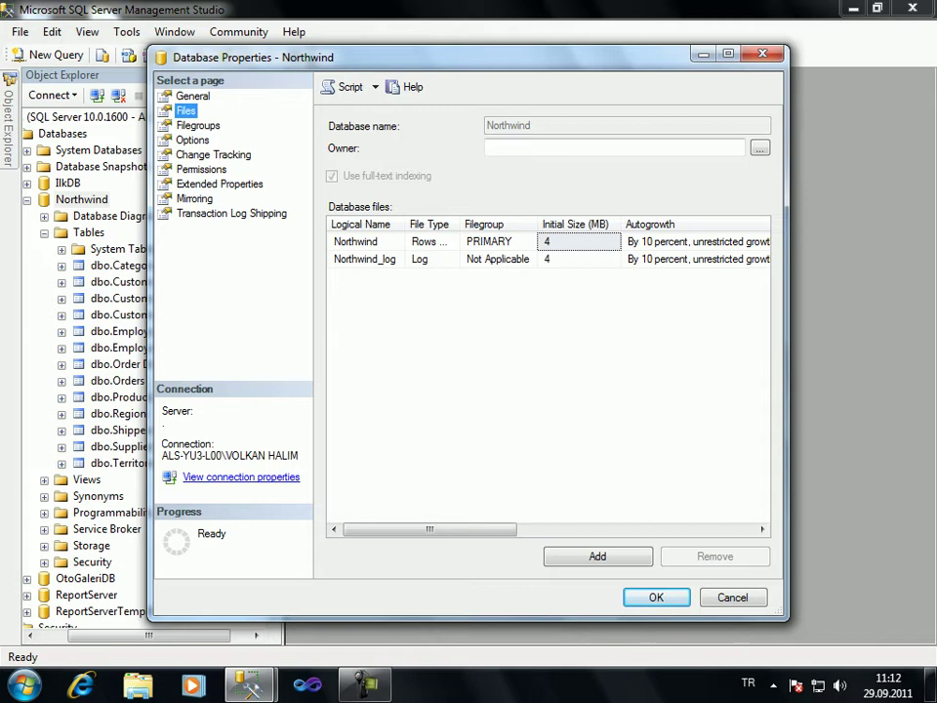
click(759, 148)
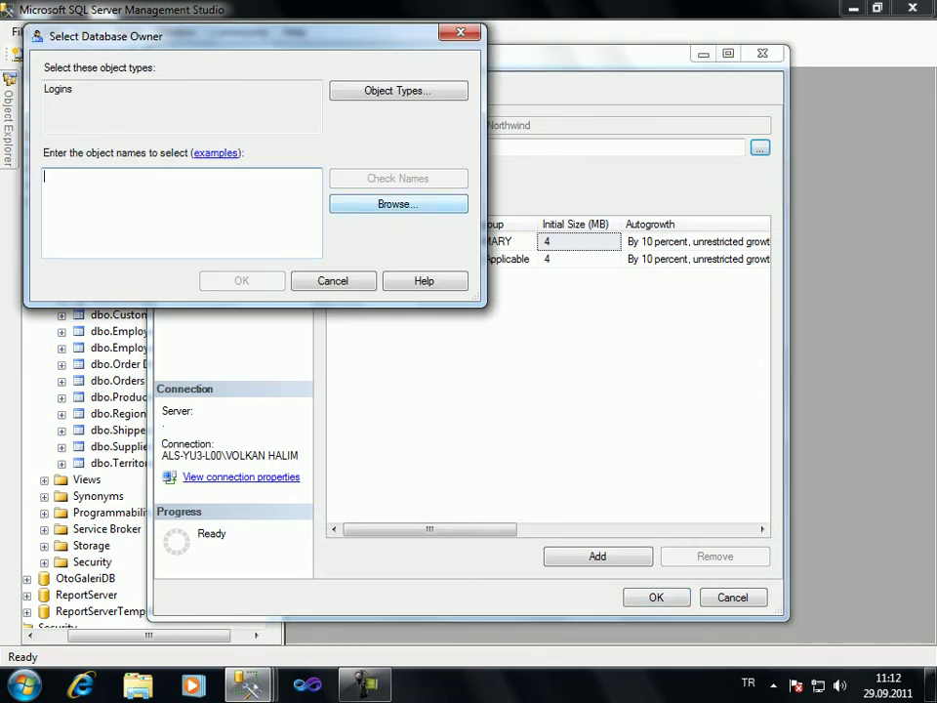
click(398, 203)
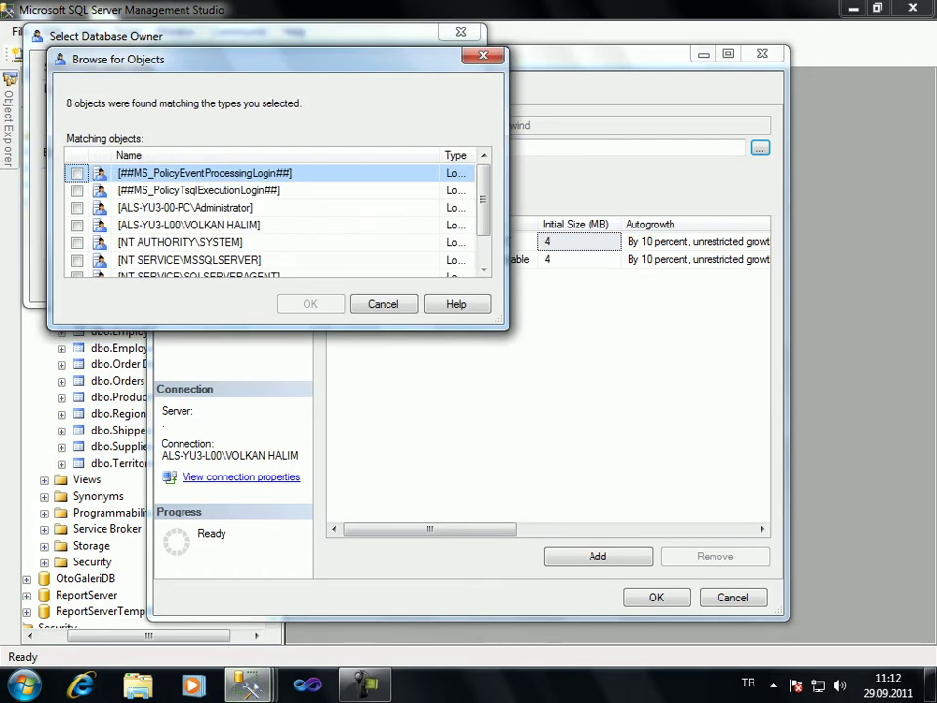
- Mark ##MS_PolicyEventProcessingLogin##, ##MS_PolicyTsqlExecutionLogin##, the personal Windows account on ALS-YU3-L00 and sa among the matching owner logins
click(77, 173)
click(78, 190)
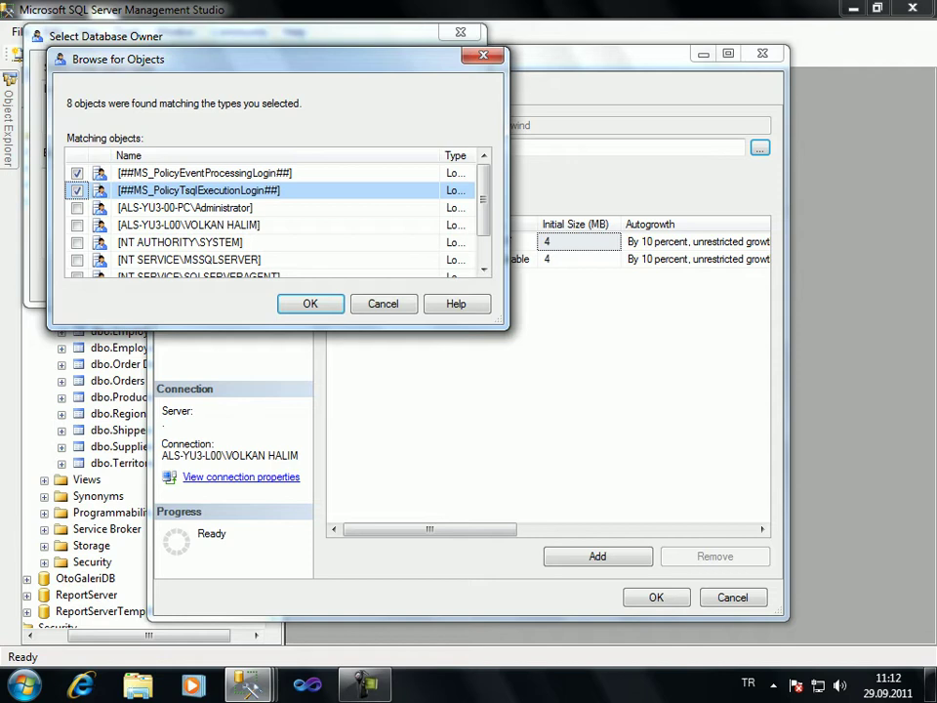
click(77, 225)
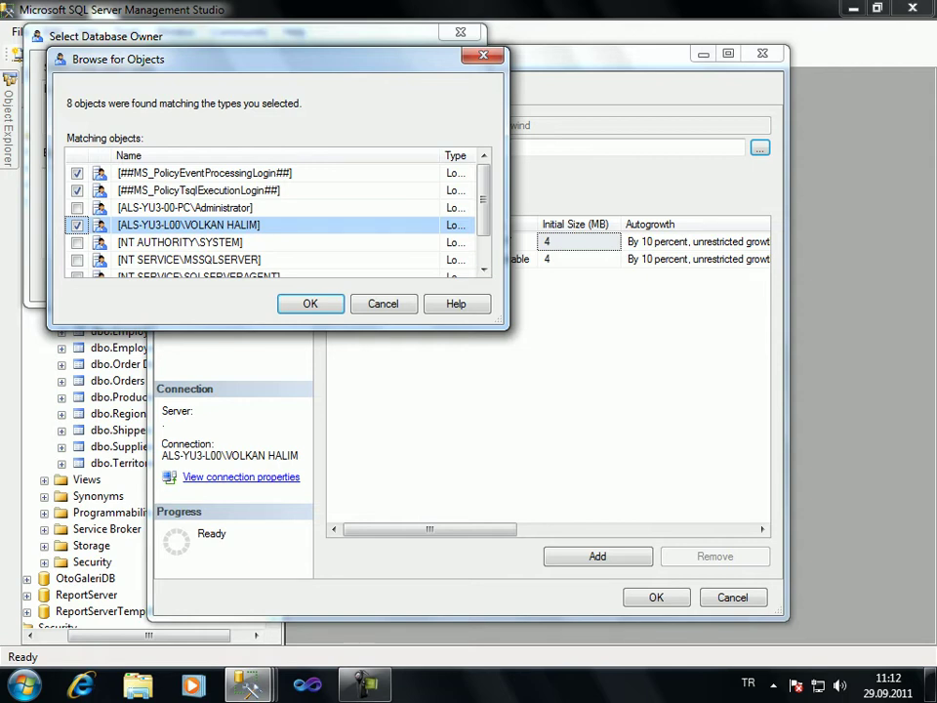
scroll(270, 216, down, 1)
click(77, 260)
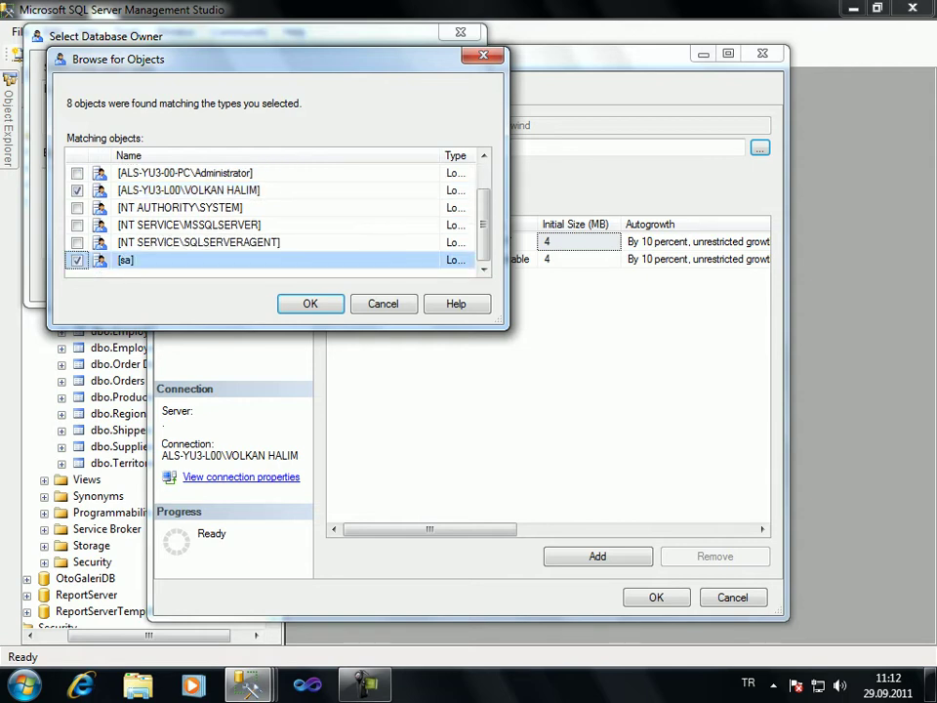
scroll(273, 220, up, 1)
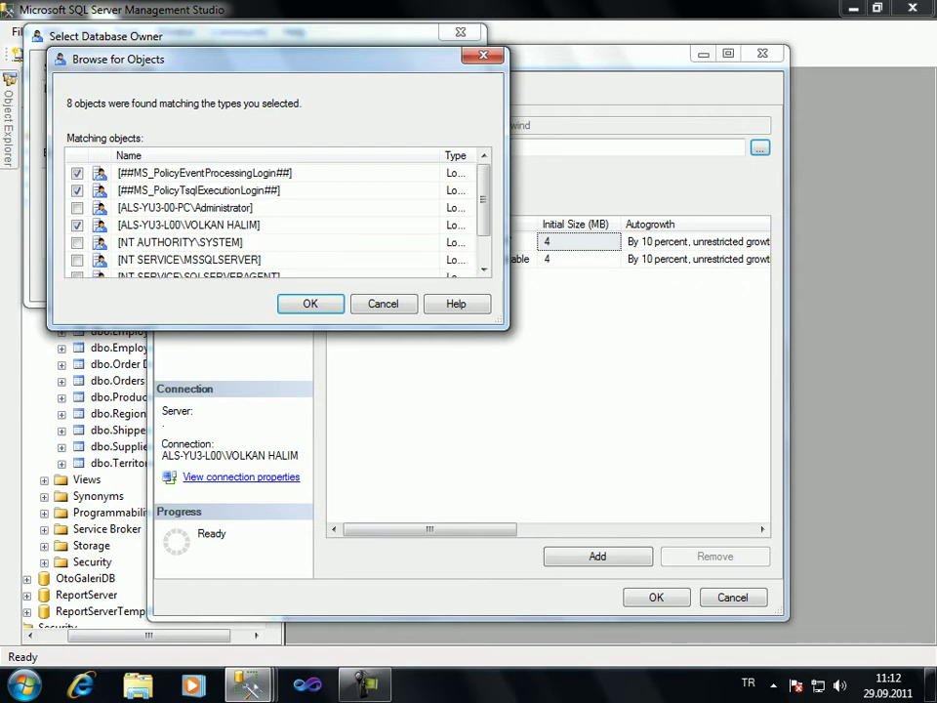